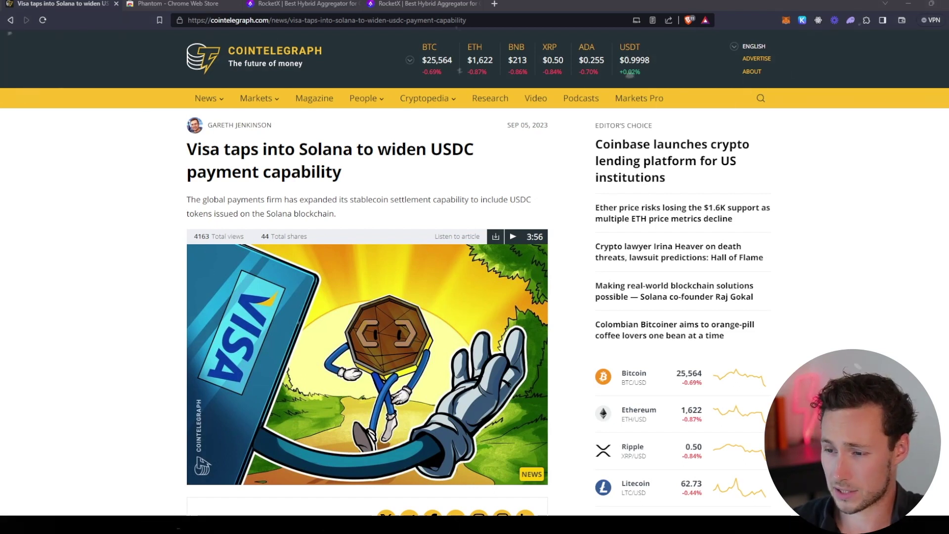
- Look over the Cointelegraph article on Visa and Solana, and view the Phantom wallet listing in the Chrome Web Store
{"action": "scroll", "coordinate": [474, 267], "scroll_direction": "down", "scroll_amount": 1}
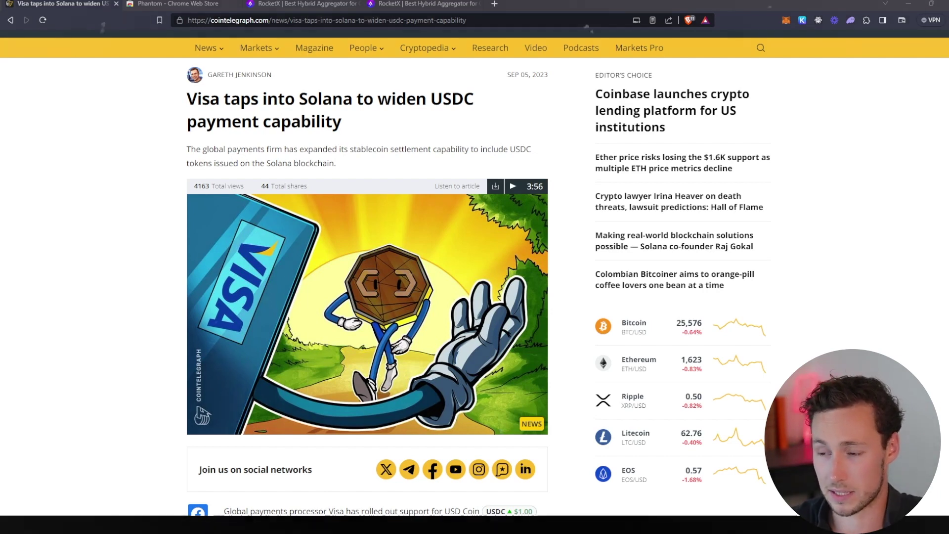
{"action": "left_click", "coordinate": [168, 3]}
{"action": "scroll", "coordinate": [151, 129], "scroll_direction": "up", "scroll_amount": 1}
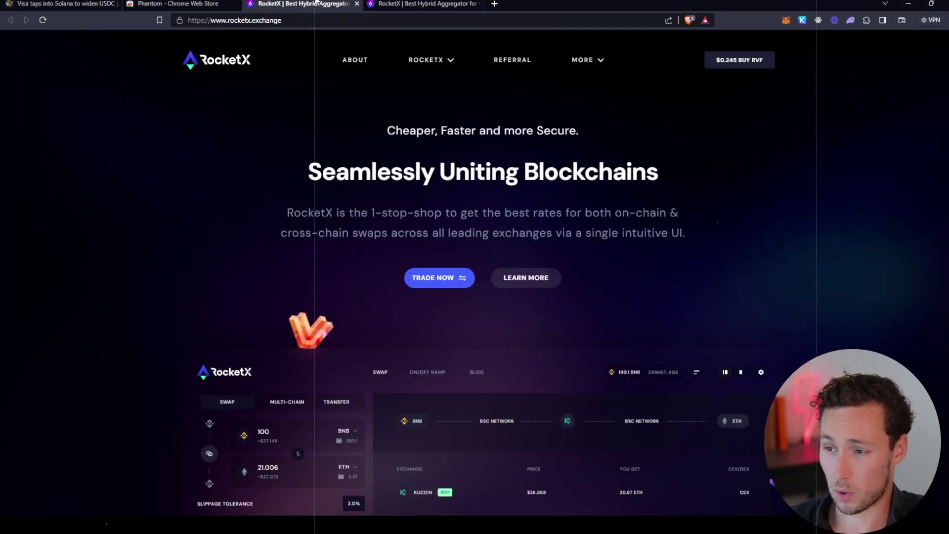
- Go to the RocketX homepage at rocketx.exchange, check its web address and launch the trading app
{"action": "left_click", "coordinate": [317, 4]}
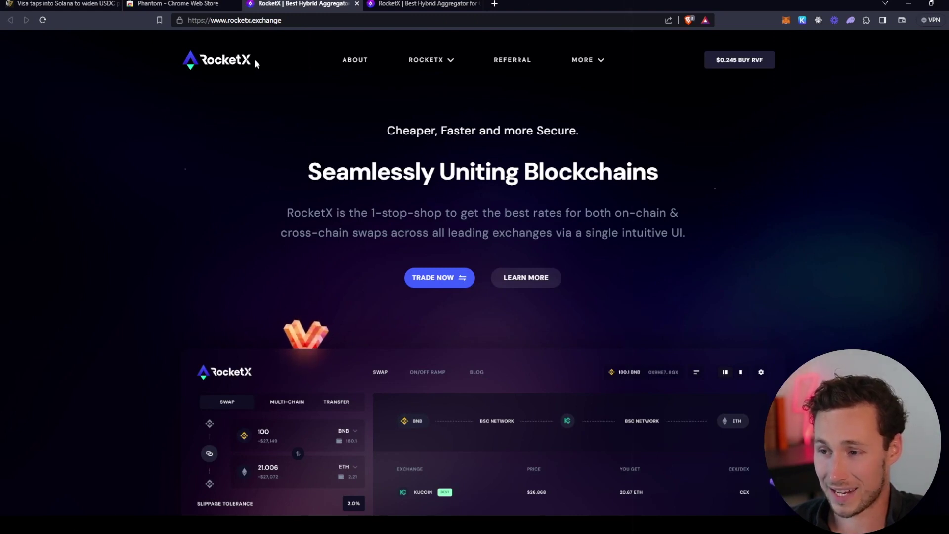
{"action": "double_click", "coordinate": [243, 21]}
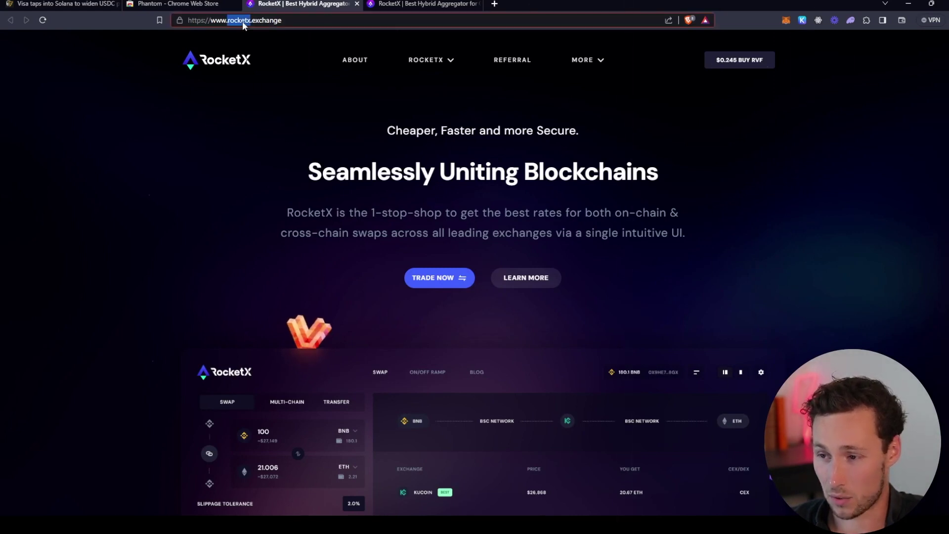
{"action": "double_click", "coordinate": [271, 20]}
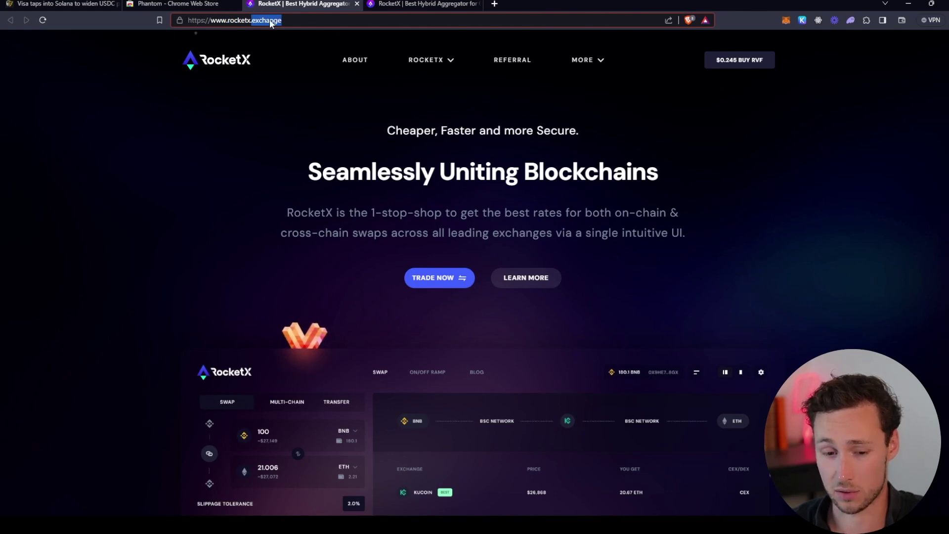
{"action": "left_click", "coordinate": [139, 235]}
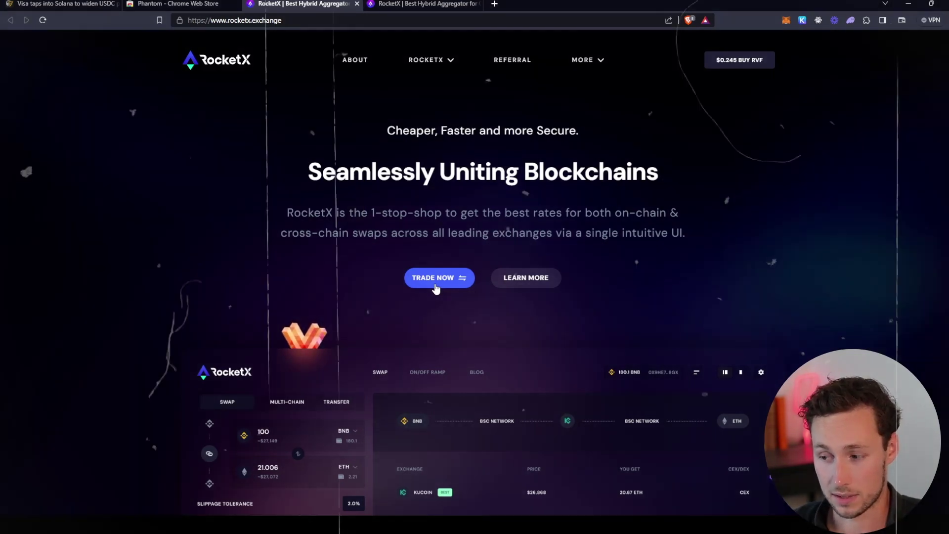
{"action": "left_click", "coordinate": [435, 288]}
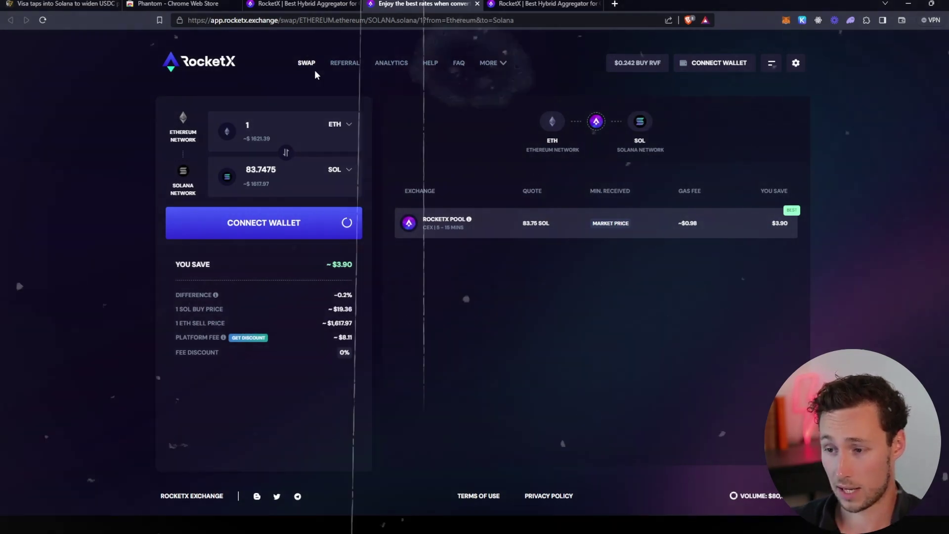
- Choose ETH on the Ethereum network as the token to swap from
{"action": "left_click", "coordinate": [339, 124]}
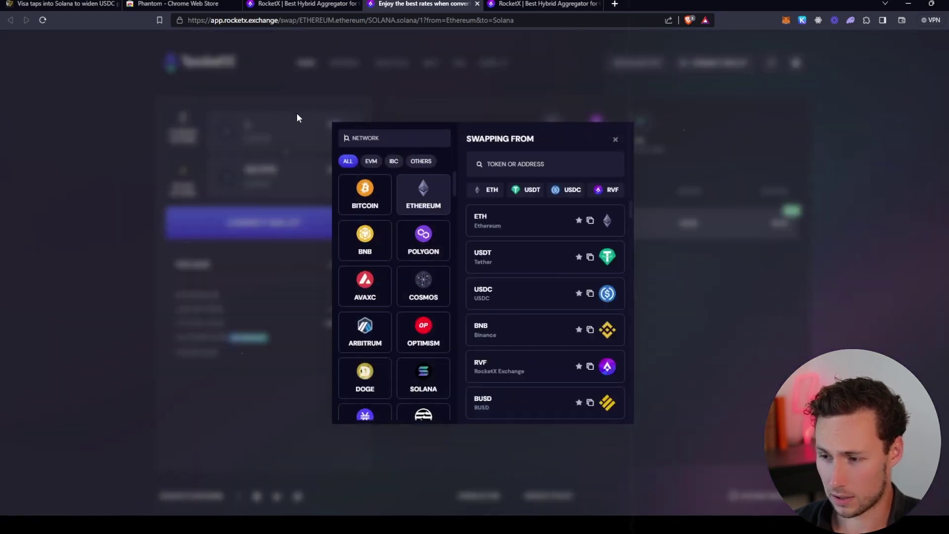
{"action": "left_click", "coordinate": [297, 118]}
{"action": "left_click", "coordinate": [348, 129]}
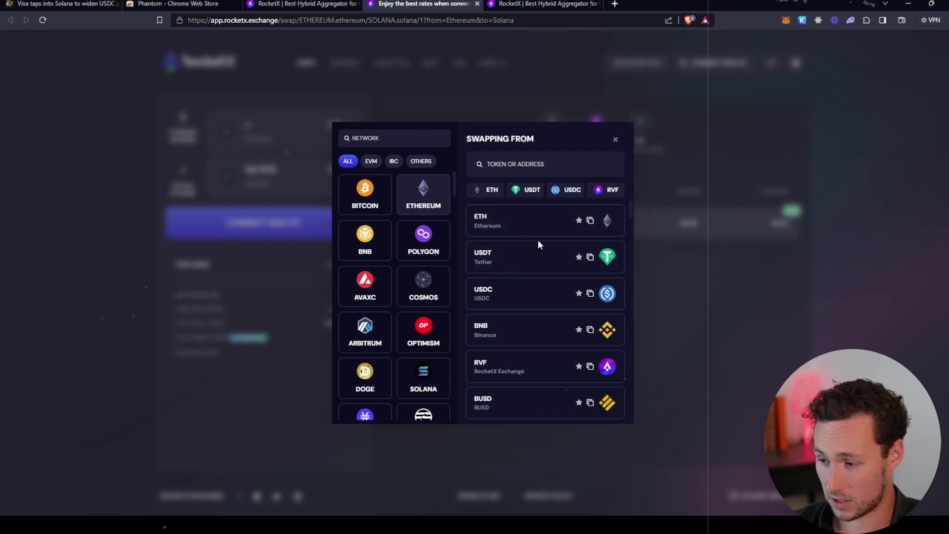
{"action": "scroll", "coordinate": [519, 249], "scroll_direction": "down", "scroll_amount": 1}
{"action": "scroll", "coordinate": [521, 249], "scroll_direction": "up", "scroll_amount": 1}
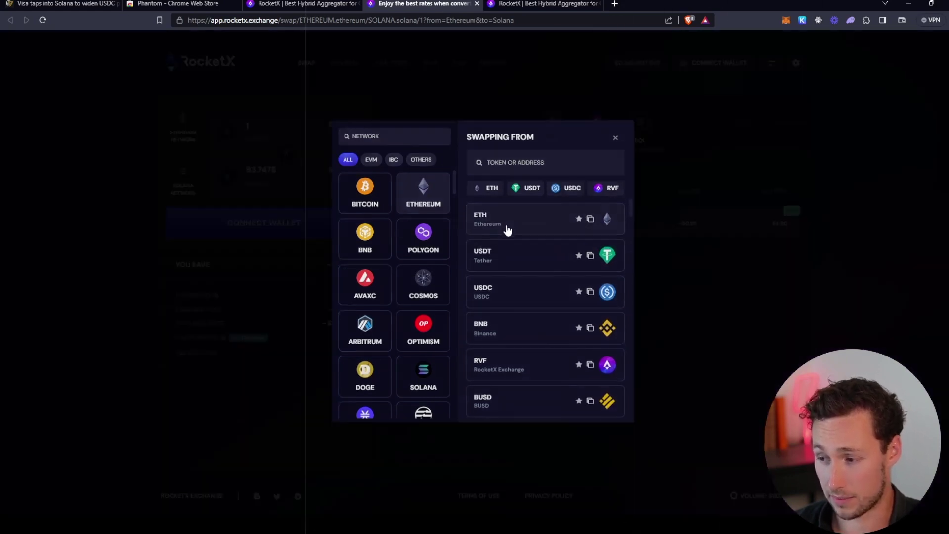
{"action": "left_click", "coordinate": [506, 227]}
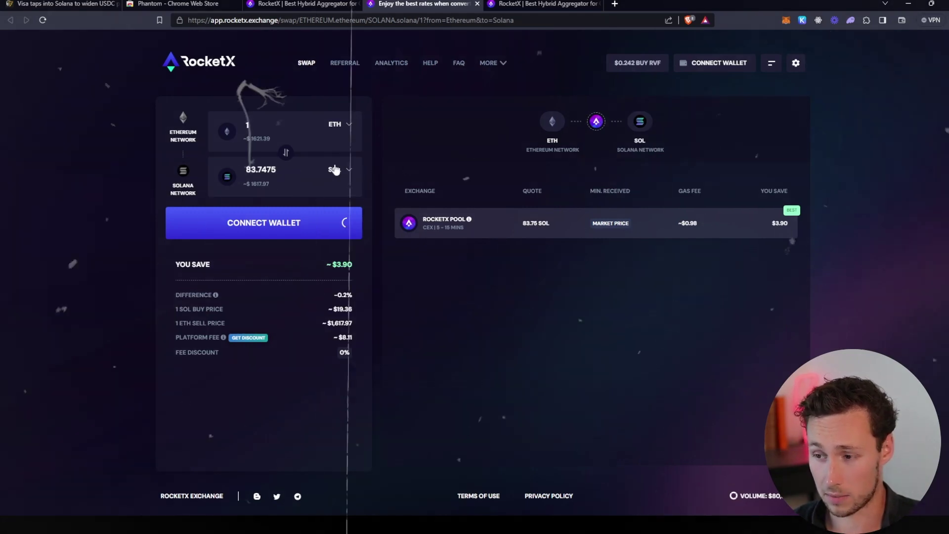
- Browse the tokens on the Solana network and choose SOL as the token to swap to
{"action": "left_click", "coordinate": [352, 169]}
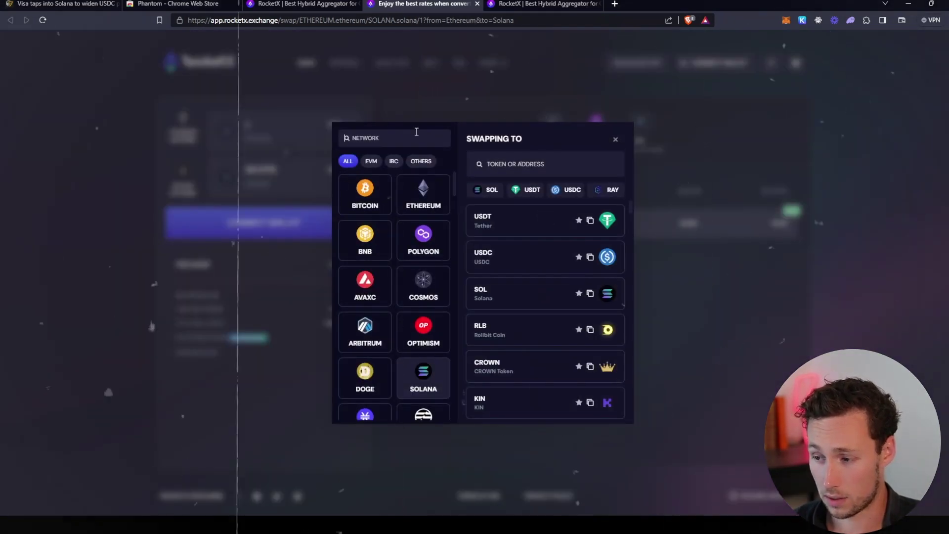
{"action": "scroll", "coordinate": [424, 376], "scroll_direction": "down", "scroll_amount": 1}
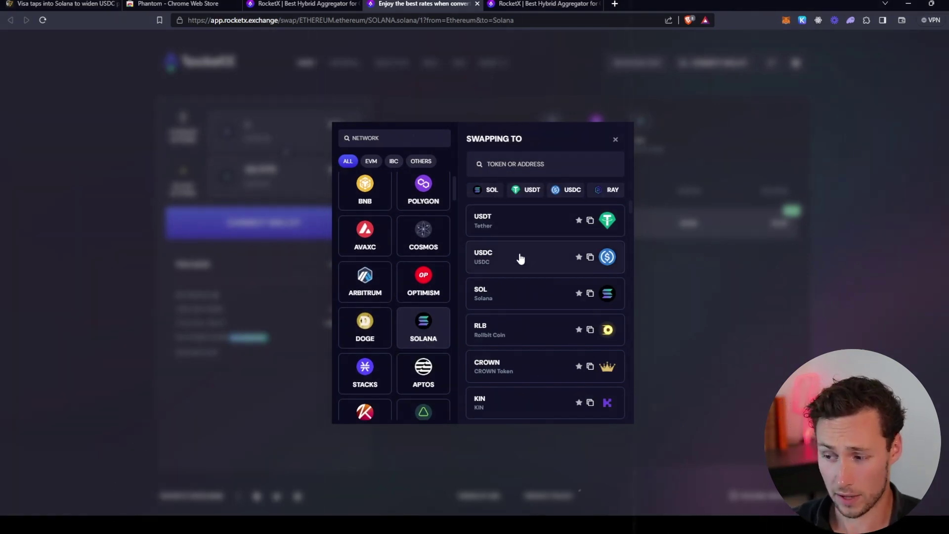
{"action": "scroll", "coordinate": [511, 257], "scroll_direction": "down", "scroll_amount": 1}
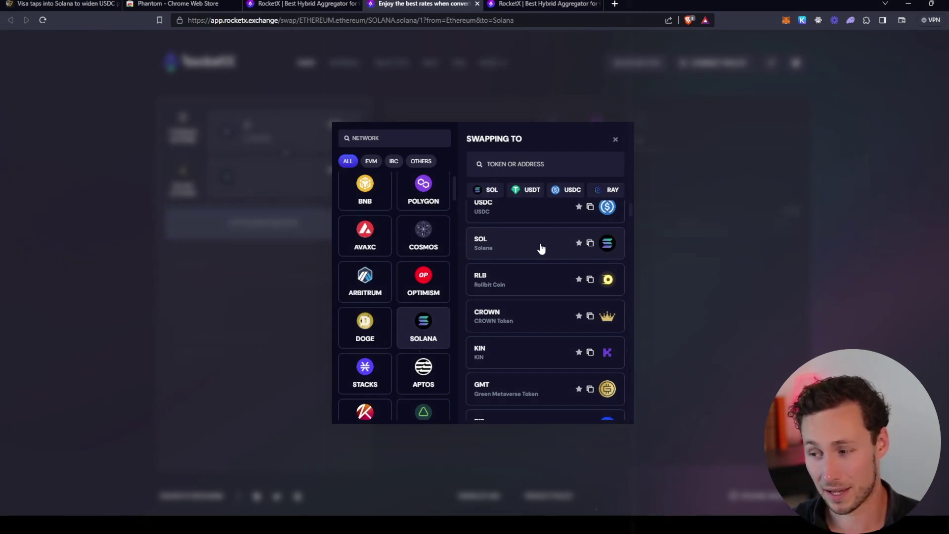
{"action": "left_click", "coordinate": [504, 252]}
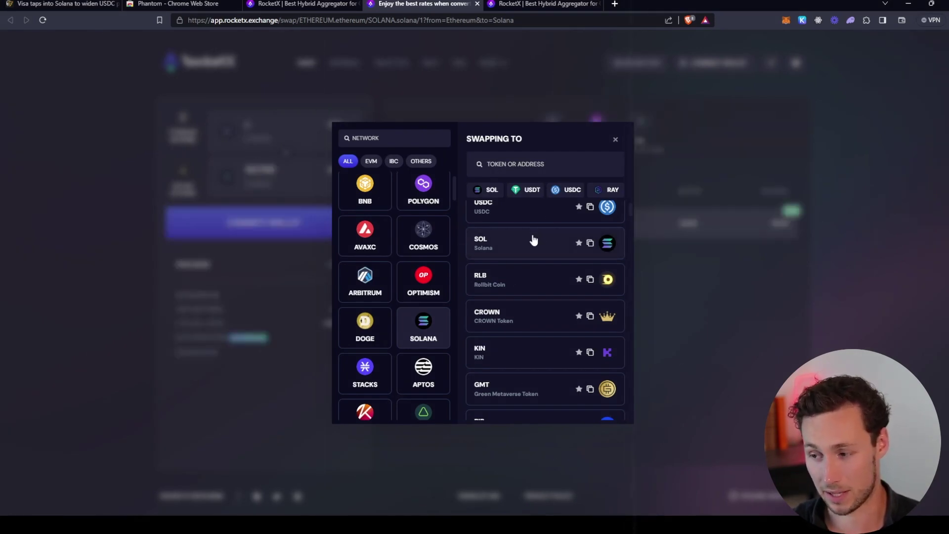
{"action": "scroll", "coordinate": [536, 247], "scroll_direction": "down", "scroll_amount": 1}
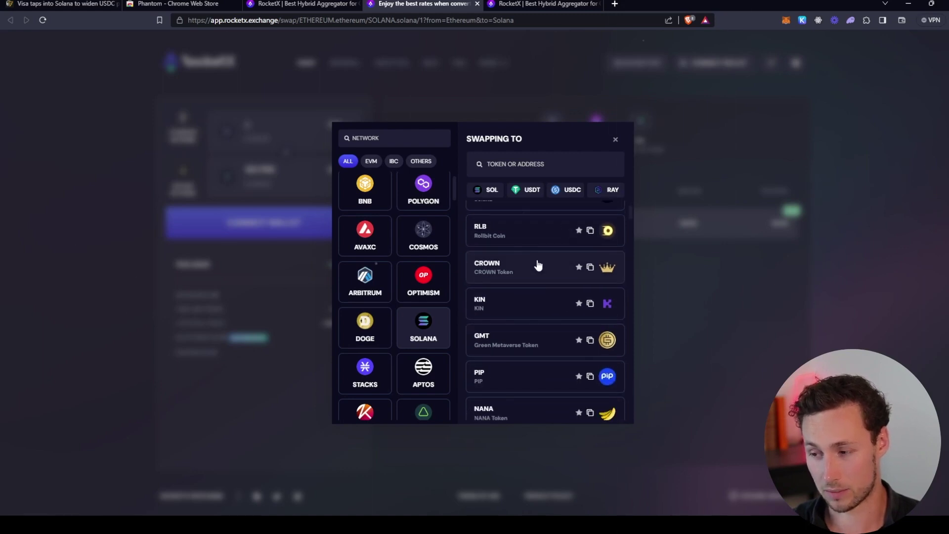
{"action": "scroll", "coordinate": [539, 266], "scroll_direction": "up", "scroll_amount": 1}
{"action": "scroll", "coordinate": [567, 258], "scroll_direction": "up", "scroll_amount": 1}
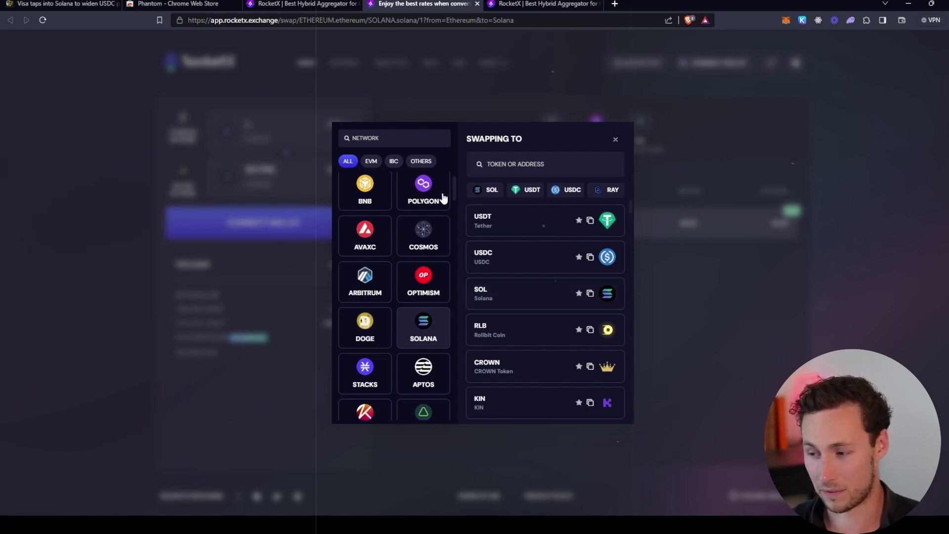
{"action": "left_click", "coordinate": [549, 307]}
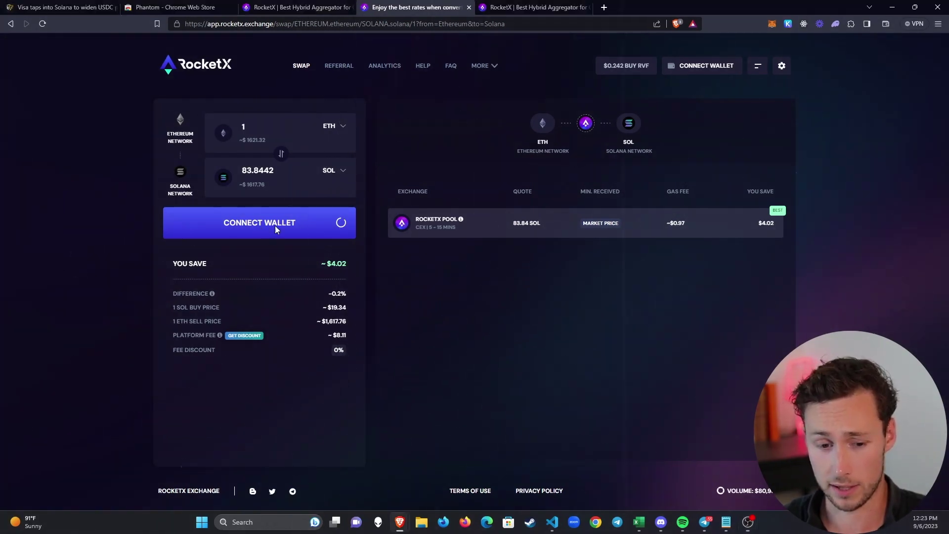
- Connect the MetaMask wallet on the Ethereum network to RocketX
{"action": "left_click", "coordinate": [275, 225]}
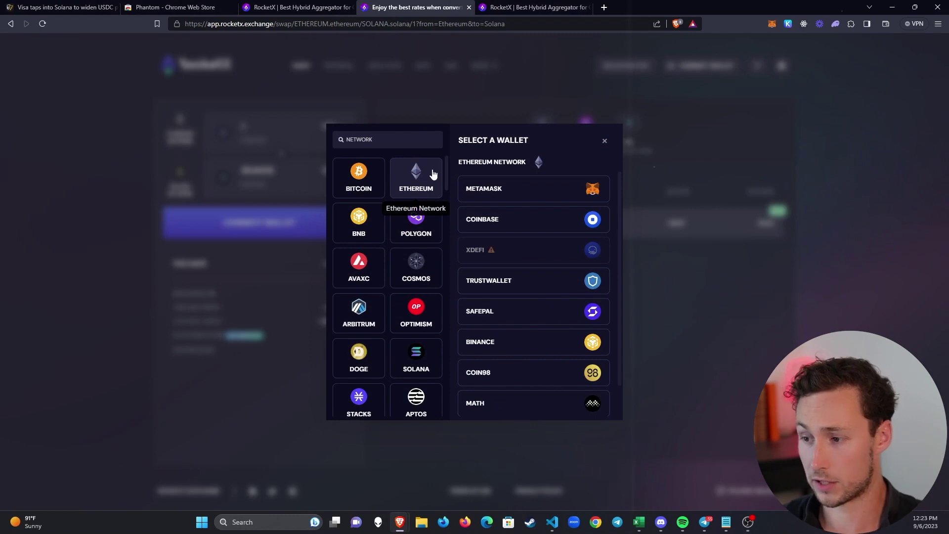
{"action": "left_click", "coordinate": [513, 191]}
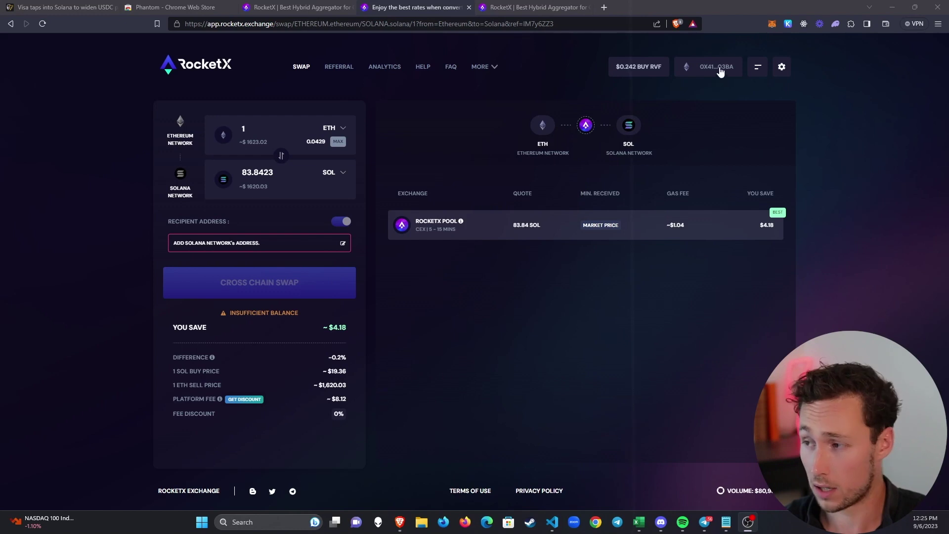
- Copy the Solana address from the Phantom wallet and save it as the swap's recipient address
{"action": "left_click", "coordinate": [835, 24]}
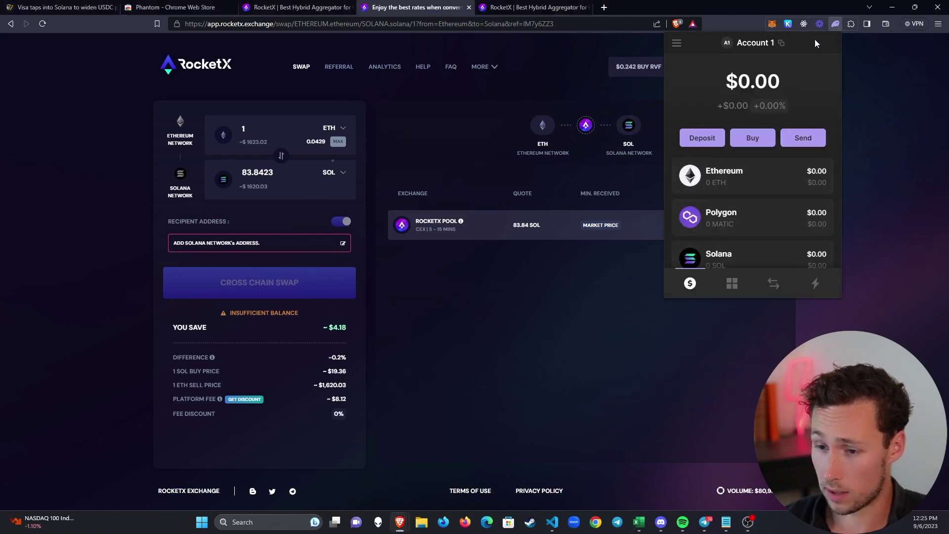
{"action": "scroll", "coordinate": [761, 183], "scroll_direction": "down", "scroll_amount": 2}
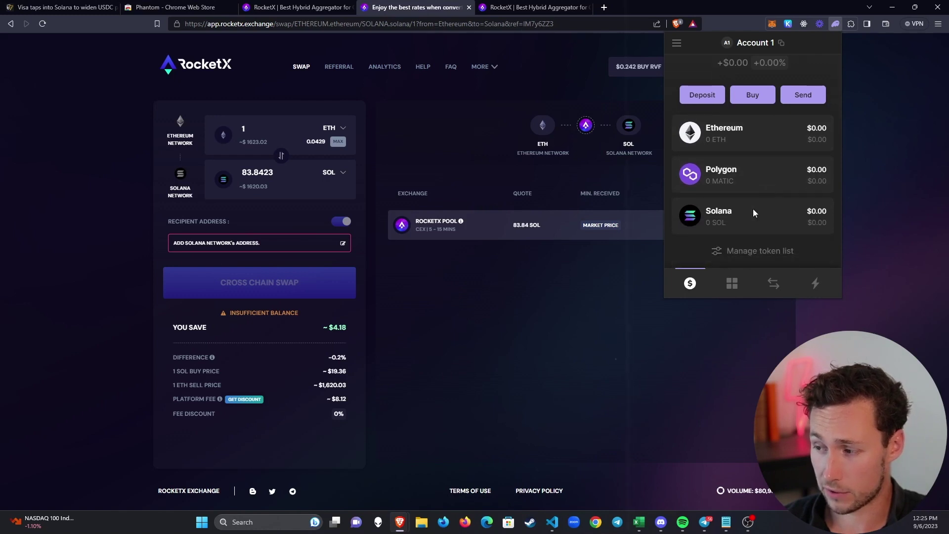
{"action": "scroll", "coordinate": [751, 173], "scroll_direction": "up", "scroll_amount": 2}
{"action": "mouse_move", "coordinate": [765, 45]}
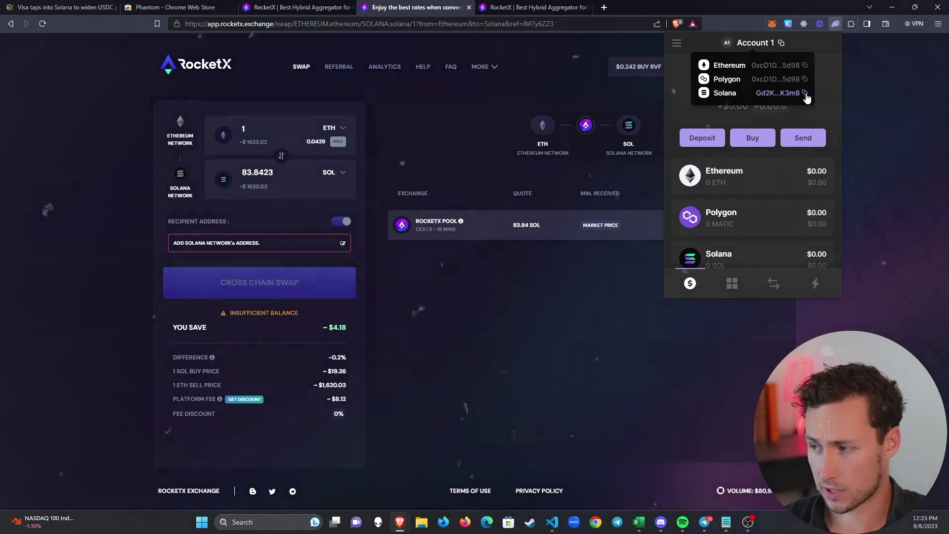
{"action": "left_click", "coordinate": [806, 95]}
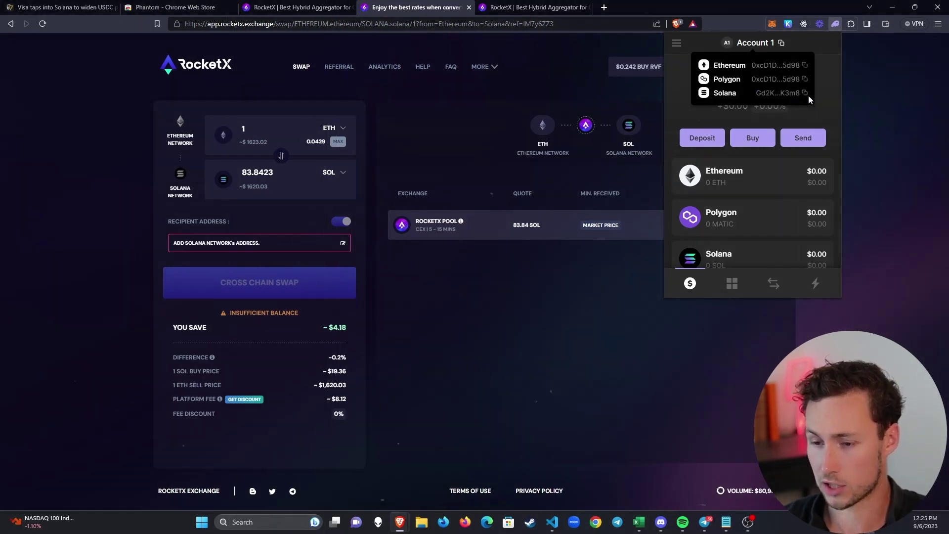
{"action": "left_click", "coordinate": [343, 243]}
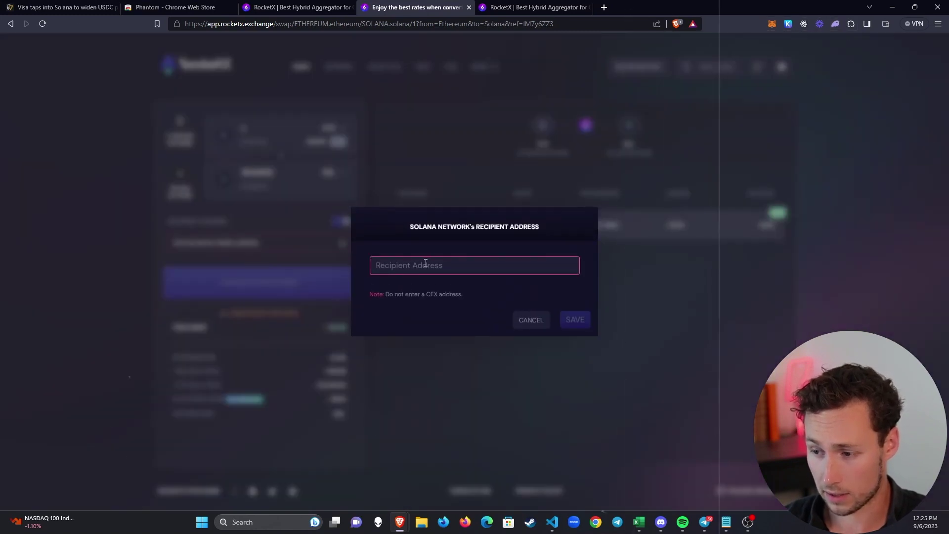
{"action": "key", "text": "ctrl+v"}
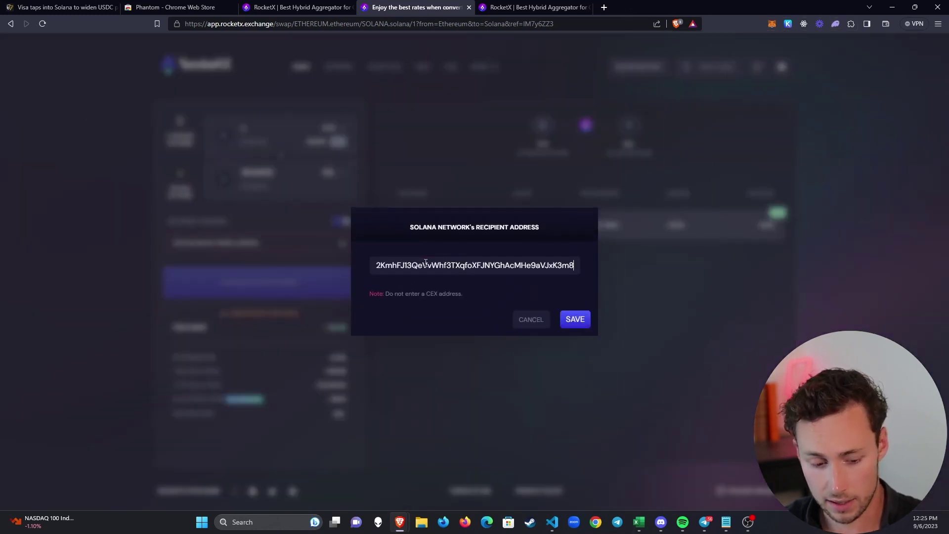
{"action": "left_click", "coordinate": [575, 319]}
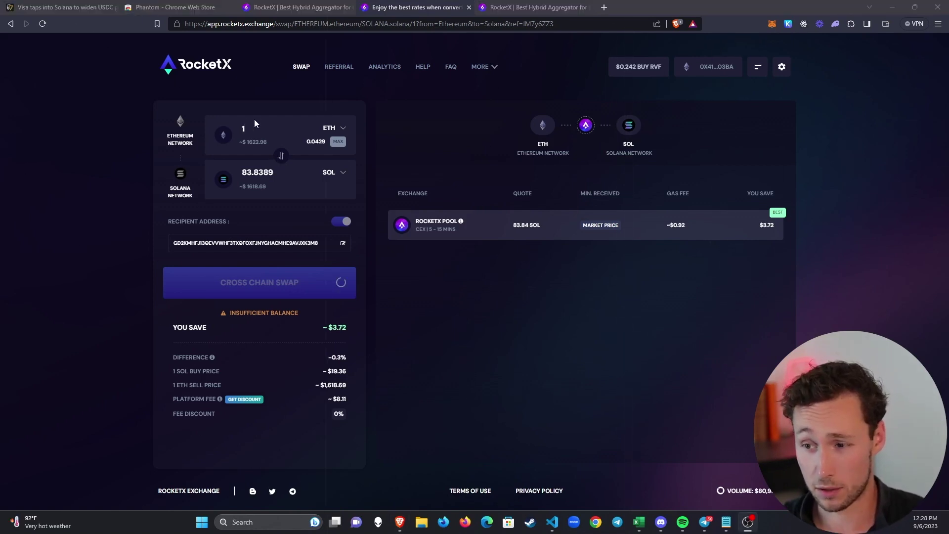
- Set the amount to swap to 0.04 ETH
{"action": "left_click", "coordinate": [259, 129]}
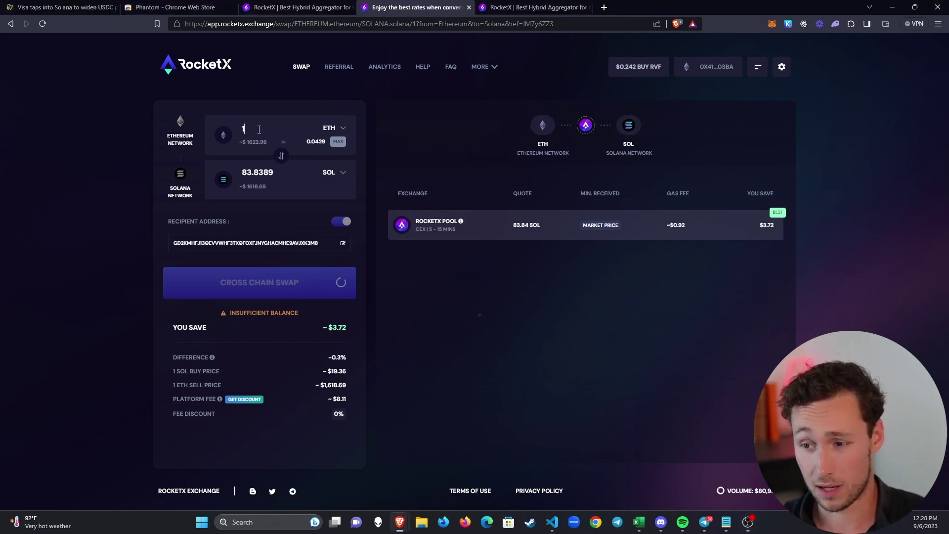
{"action": "key", "text": "BackSpace"}
{"action": "type", "text": "0.04"}
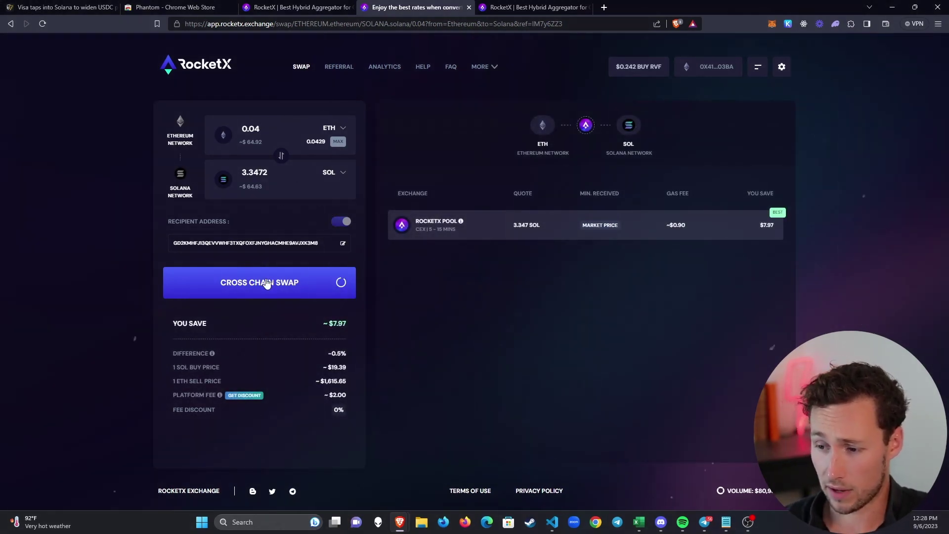
- Submit the cross-chain swap, accept the terms and conditions, and approve the transaction in MetaMask
{"action": "left_click", "coordinate": [267, 282]}
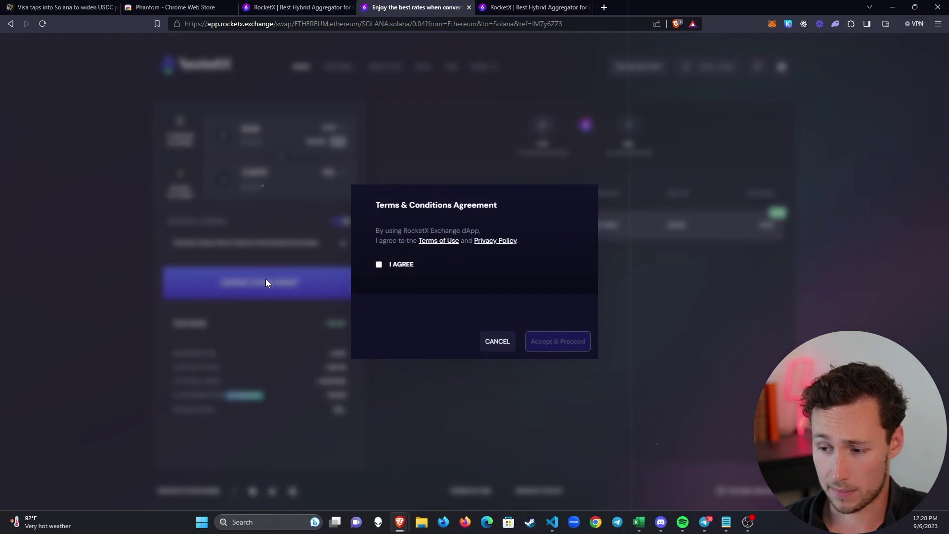
{"action": "left_click", "coordinate": [378, 265]}
{"action": "left_click", "coordinate": [541, 346]}
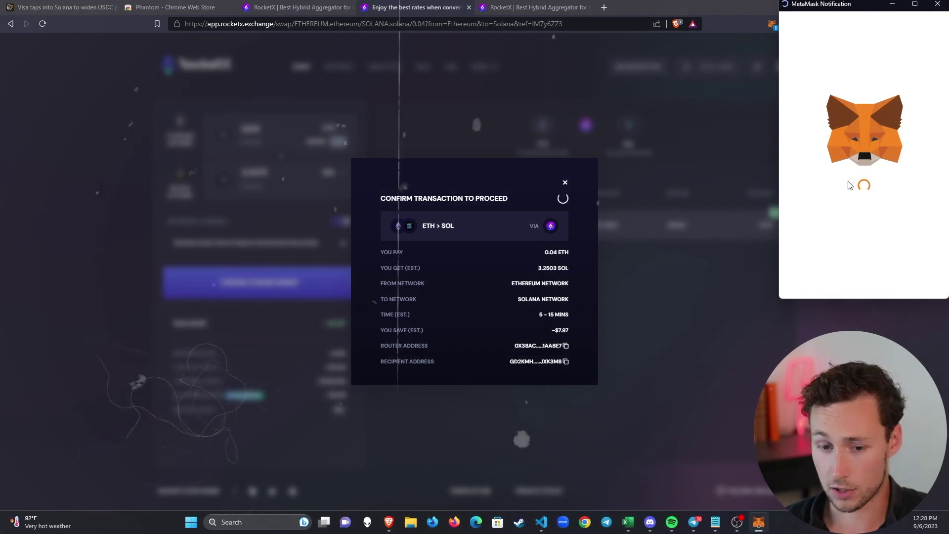
{"action": "scroll", "coordinate": [860, 173], "scroll_direction": "down", "scroll_amount": 2}
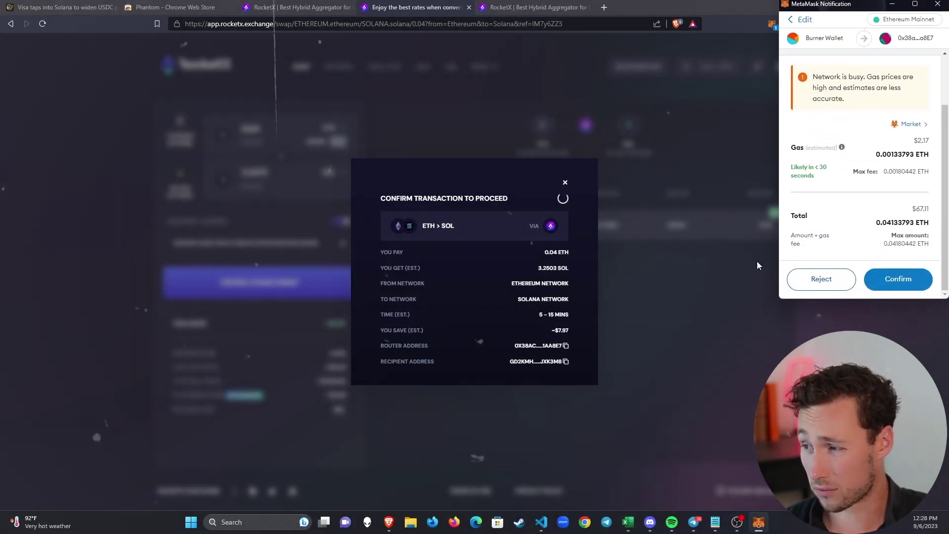
{"action": "left_click", "coordinate": [897, 279]}
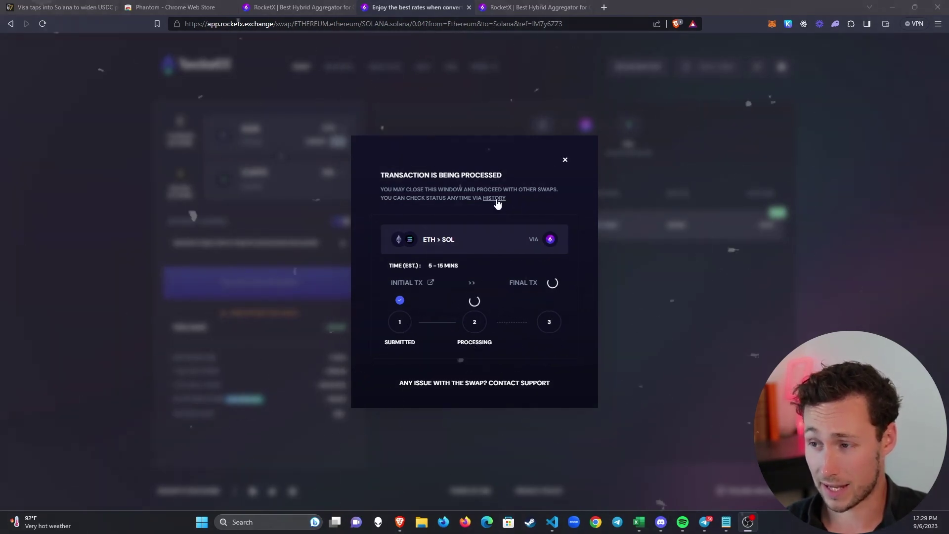
- Check the swap's status in the RocketX history and the received SOL in the Phantom wallet
{"action": "left_click", "coordinate": [496, 198]}
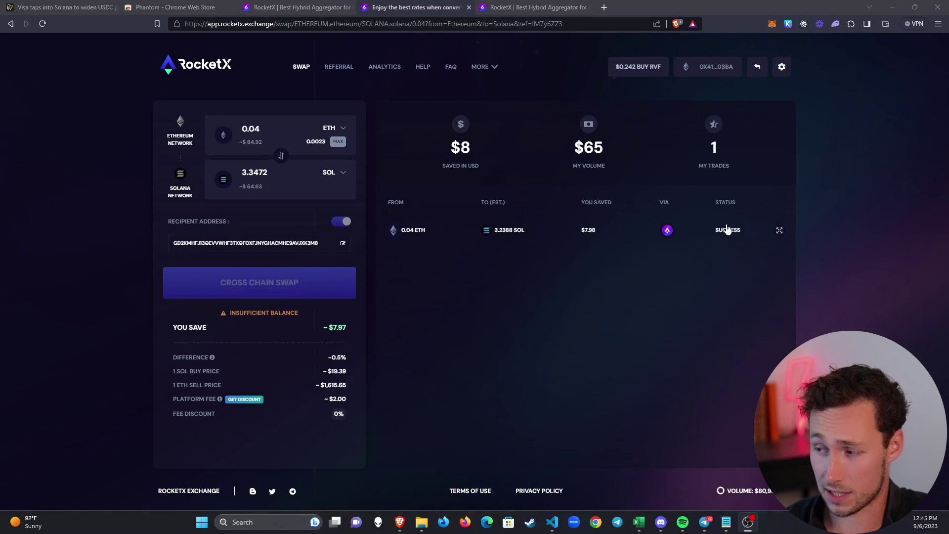
{"action": "left_click", "coordinate": [834, 23]}
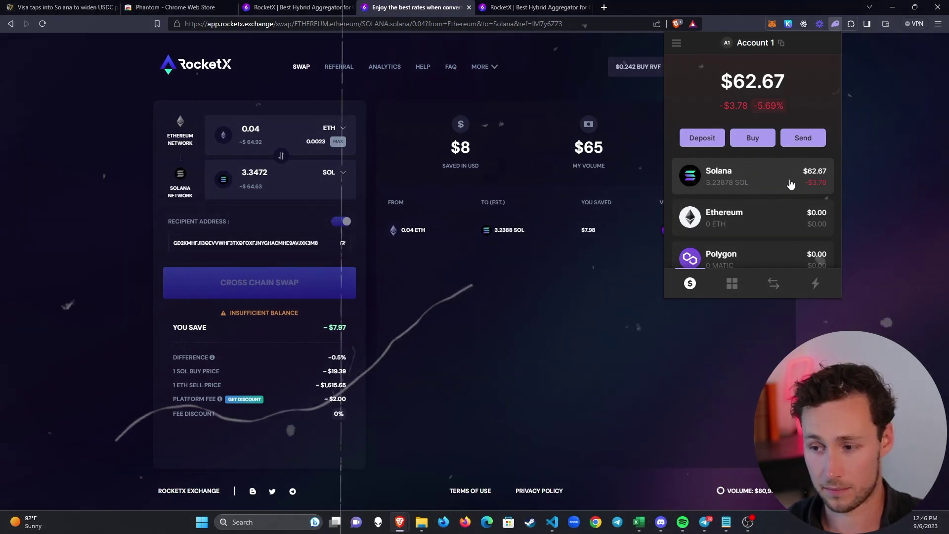
{"action": "left_click", "coordinate": [560, 312]}
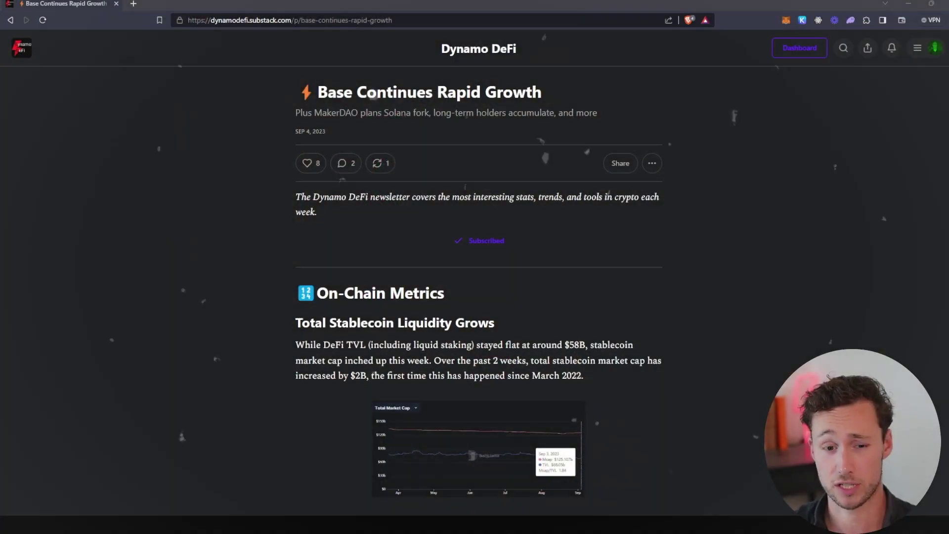
- Skim the Dynamo DeFi newsletter post "Base Continues Rapid Growth" down to its Tool Spotlight section
{"action": "double_click", "coordinate": [283, 22]}
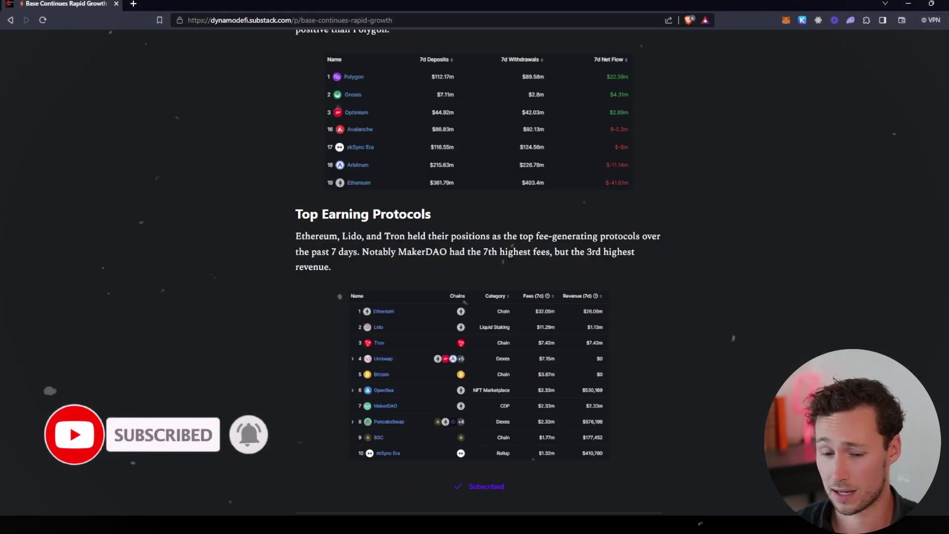
{"action": "scroll", "coordinate": [733, 338], "scroll_direction": "down", "scroll_amount": 20}
{"action": "scroll", "coordinate": [515, 475], "scroll_direction": "up", "scroll_amount": 3}
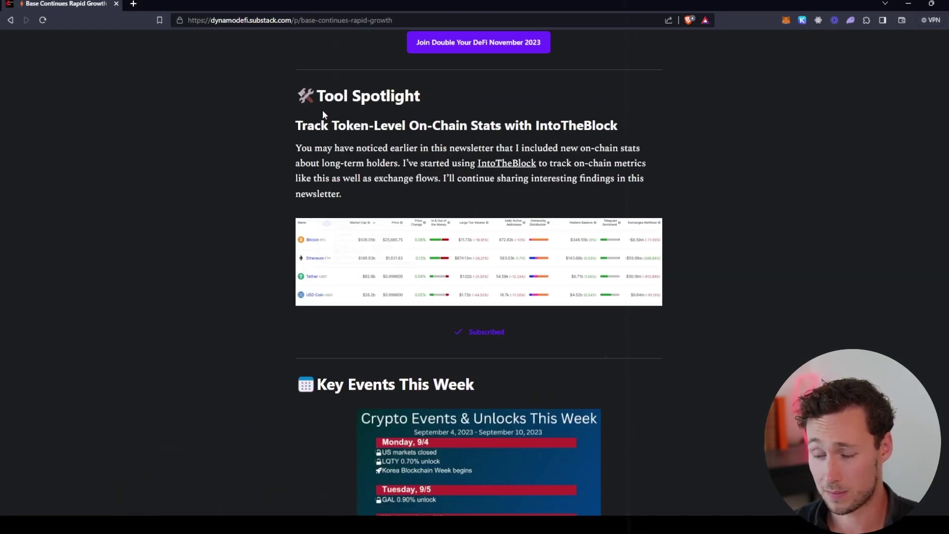